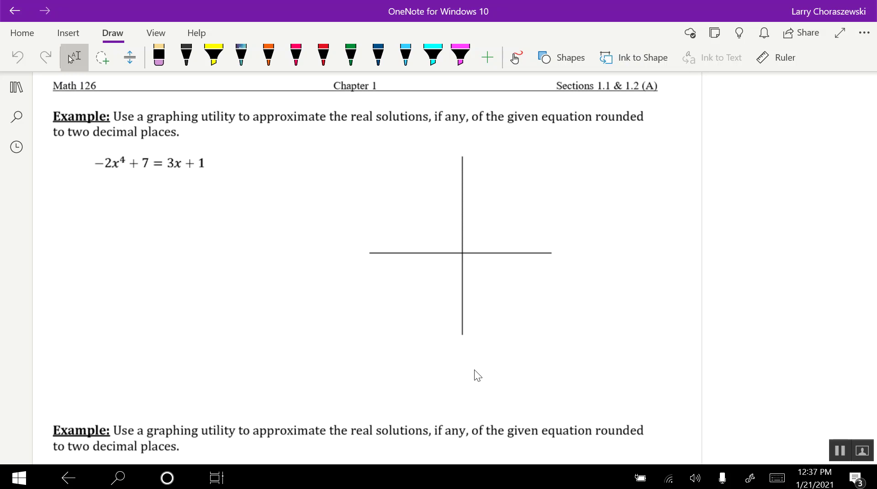
Handwrite "Intersect" in quotes below the equation in orange
{"action": "left_click", "coordinate": [269, 55]}
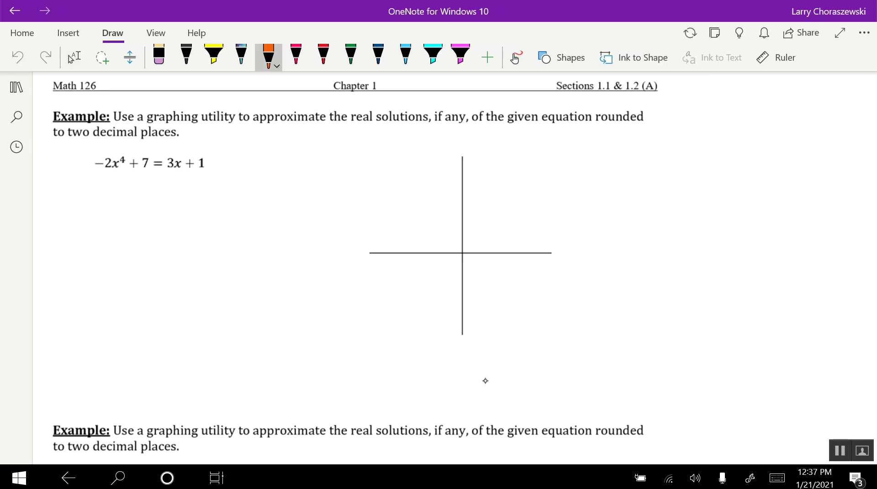
{"action": "left_click_drag", "start_coordinate": [85, 194], "coordinate": [87, 199]}
{"action": "left_click_drag", "start_coordinate": [91, 195], "coordinate": [94, 200]}
{"action": "left_click_drag", "start_coordinate": [103, 199], "coordinate": [114, 195]}
{"action": "left_click_drag", "start_coordinate": [95, 206], "coordinate": [136, 207]}
{"action": "left_click_drag", "start_coordinate": [124, 203], "coordinate": [144, 207]}
{"action": "left_click_drag", "start_coordinate": [147, 206], "coordinate": [208, 197]}
{"action": "left_click_drag", "start_coordinate": [210, 191], "coordinate": [213, 197]}
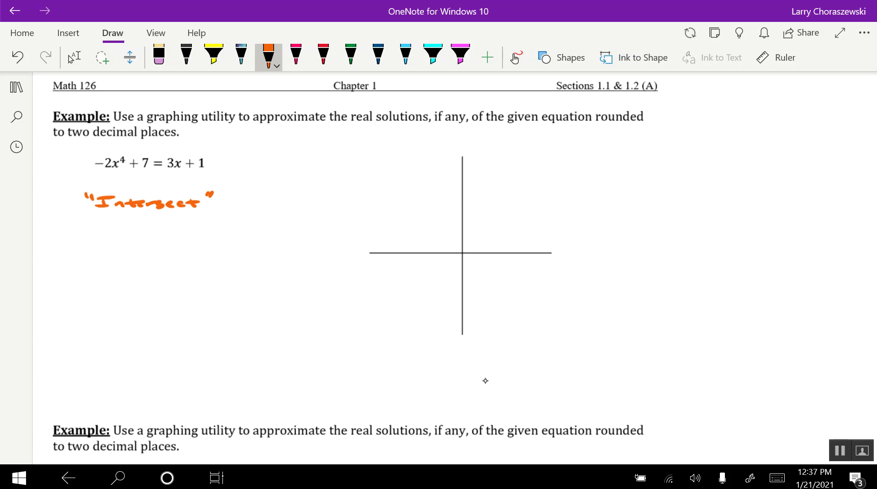
In green, brace −2x⁴ + 7 and write Y₁ = −2x⁴ + 7 below Intersect
{"action": "left_click", "coordinate": [351, 54]}
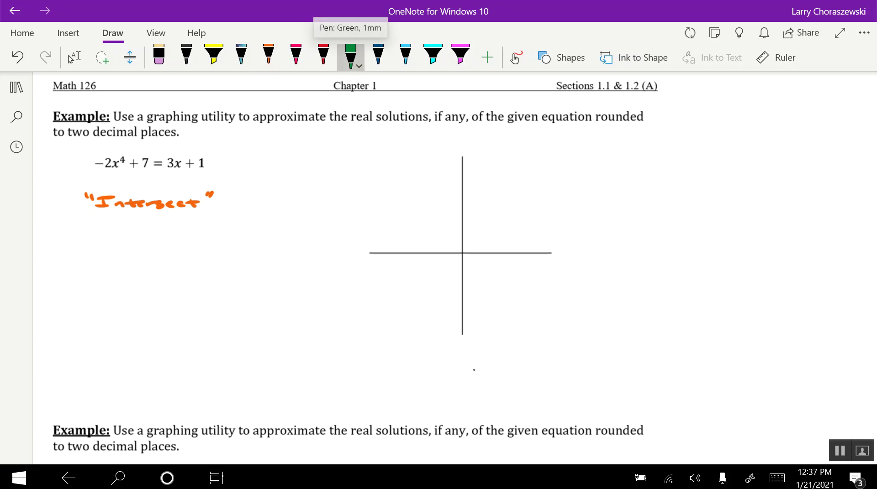
{"action": "mouse_move", "coordinate": [94, 168]}
{"action": "left_mouse_down"}
{"action": "mouse_move", "coordinate": [149, 167]}
{"action": "mouse_move", "coordinate": [118, 185]}
{"action": "left_mouse_up"}
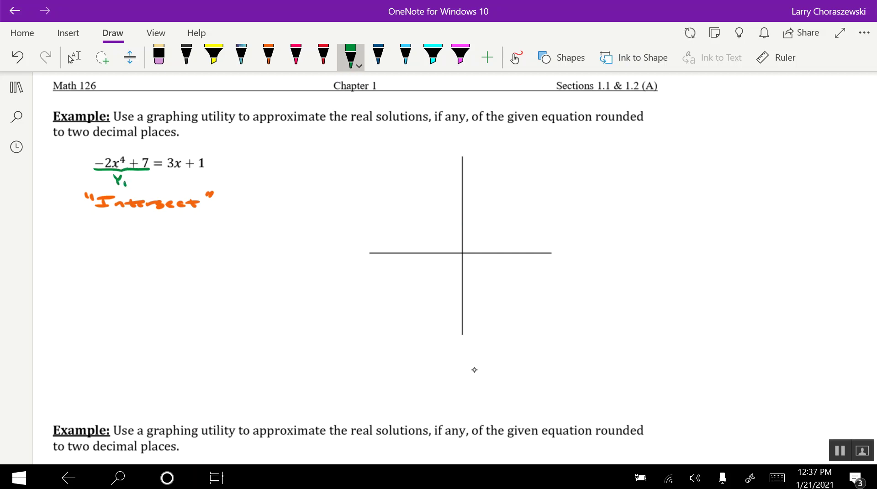
{"action": "left_click_drag", "start_coordinate": [99, 237], "coordinate": [115, 254]}
{"action": "left_click_drag", "start_coordinate": [122, 242], "coordinate": [133, 247]}
{"action": "left_click_drag", "start_coordinate": [137, 244], "coordinate": [157, 249]}
{"action": "mouse_move", "coordinate": [161, 249]}
{"action": "left_mouse_down"}
{"action": "mouse_move", "coordinate": [171, 242]}
{"action": "mouse_move", "coordinate": [170, 249]}
{"action": "left_mouse_up"}
{"action": "left_click_drag", "start_coordinate": [172, 232], "coordinate": [179, 238]}
{"action": "mouse_move", "coordinate": [188, 241]}
{"action": "left_mouse_down"}
{"action": "mouse_move", "coordinate": [189, 251]}
{"action": "mouse_move", "coordinate": [194, 246]}
{"action": "left_mouse_up"}
{"action": "mouse_move", "coordinate": [196, 239]}
{"action": "left_mouse_down"}
{"action": "mouse_move", "coordinate": [206, 238]}
{"action": "mouse_move", "coordinate": [201, 252]}
{"action": "left_mouse_up"}
{"action": "left_click_drag", "start_coordinate": [197, 246], "coordinate": [204, 244]}
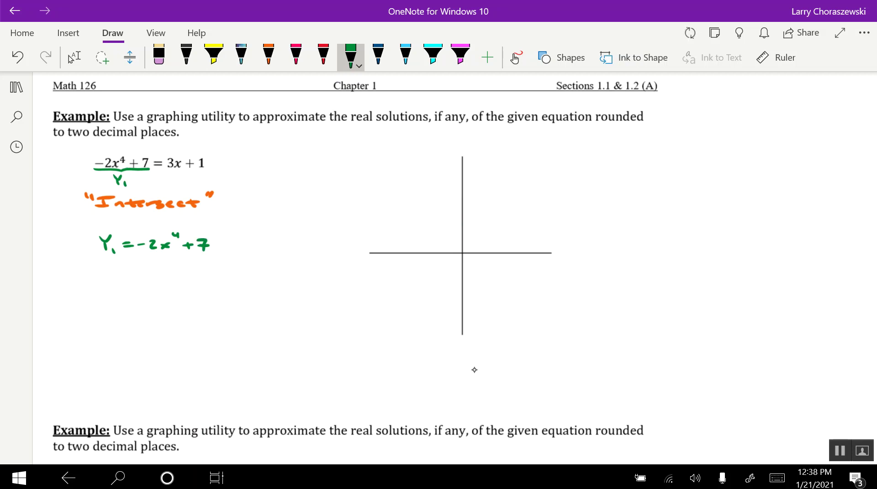
In pink, brace 3x + 1 as Y₂ and write Y₂ = 3x + 1 below Y₁
{"action": "left_click", "coordinate": [296, 54]}
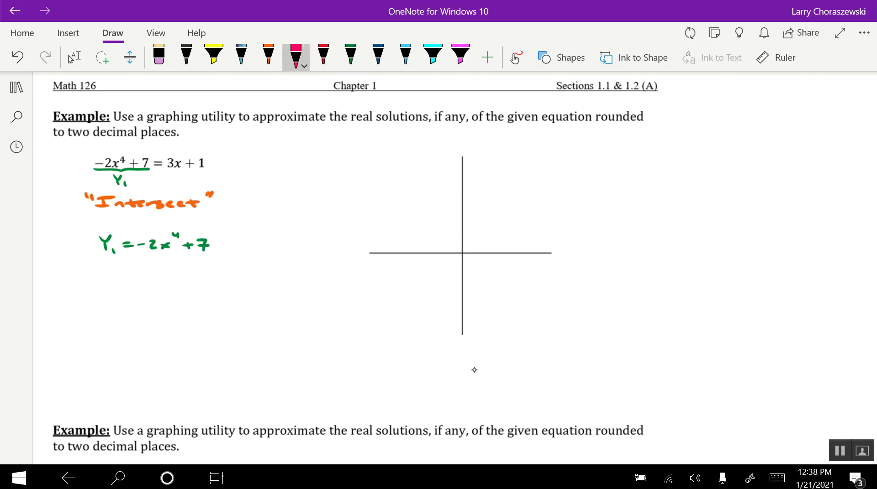
{"action": "mouse_move", "coordinate": [161, 171]}
{"action": "left_mouse_down"}
{"action": "mouse_move", "coordinate": [206, 172]}
{"action": "mouse_move", "coordinate": [176, 182]}
{"action": "left_mouse_up"}
{"action": "mouse_move", "coordinate": [178, 176]}
{"action": "left_mouse_down"}
{"action": "mouse_move", "coordinate": [174, 187]}
{"action": "mouse_move", "coordinate": [186, 189]}
{"action": "left_mouse_up"}
{"action": "left_click_drag", "start_coordinate": [98, 272], "coordinate": [104, 279]}
{"action": "mouse_move", "coordinate": [109, 271]}
{"action": "left_mouse_down"}
{"action": "mouse_move", "coordinate": [105, 286]}
{"action": "mouse_move", "coordinate": [136, 276]}
{"action": "left_mouse_up"}
{"action": "left_click_drag", "start_coordinate": [128, 280], "coordinate": [162, 285]}
{"action": "mouse_move", "coordinate": [161, 278]}
{"action": "left_mouse_down"}
{"action": "mouse_move", "coordinate": [152, 285]}
{"action": "mouse_move", "coordinate": [173, 283]}
{"action": "left_mouse_up"}
{"action": "left_click_drag", "start_coordinate": [165, 280], "coordinate": [187, 284]}
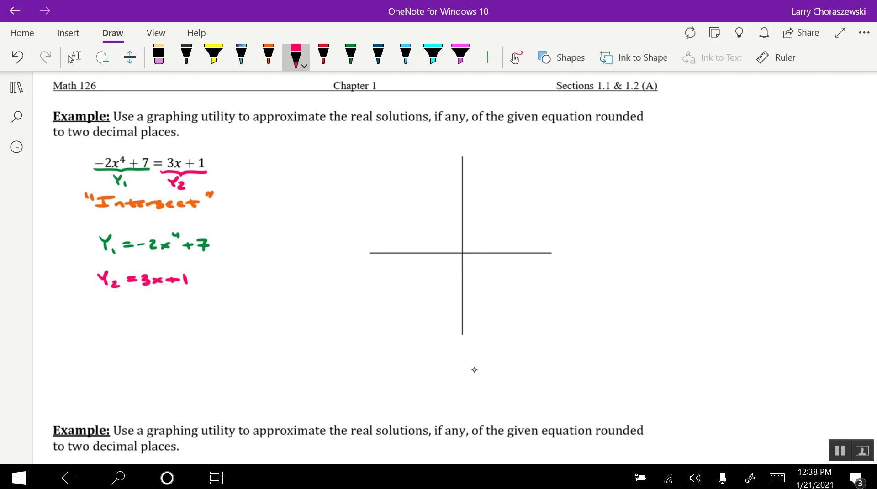
{"action": "left_click", "coordinate": [216, 478]}
Turn on the TI-84 emulator and enter Y1 = -2X⁴+7 in the Y= editor
{"action": "left_click", "coordinate": [446, 217]}
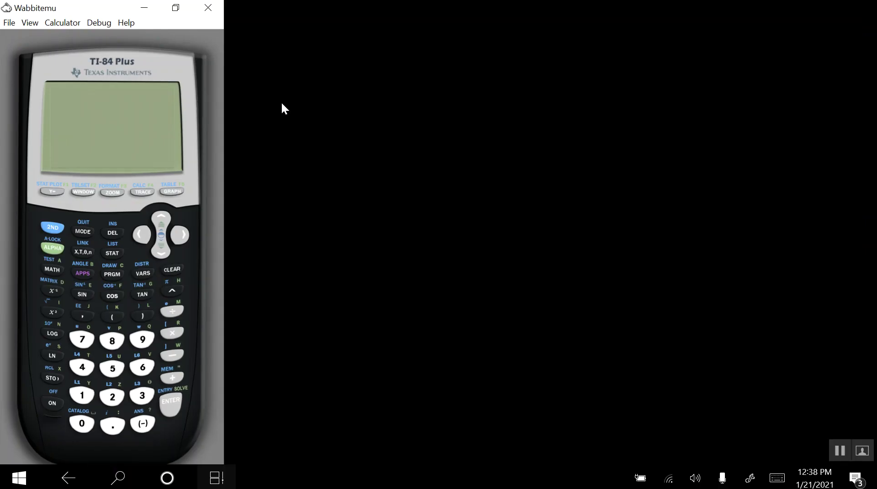
{"action": "left_click", "coordinate": [52, 405]}
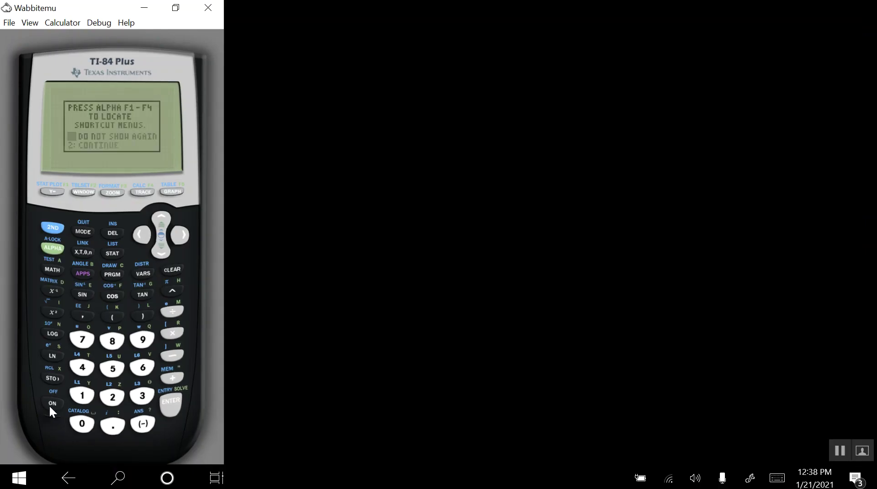
{"action": "left_click", "coordinate": [167, 400]}
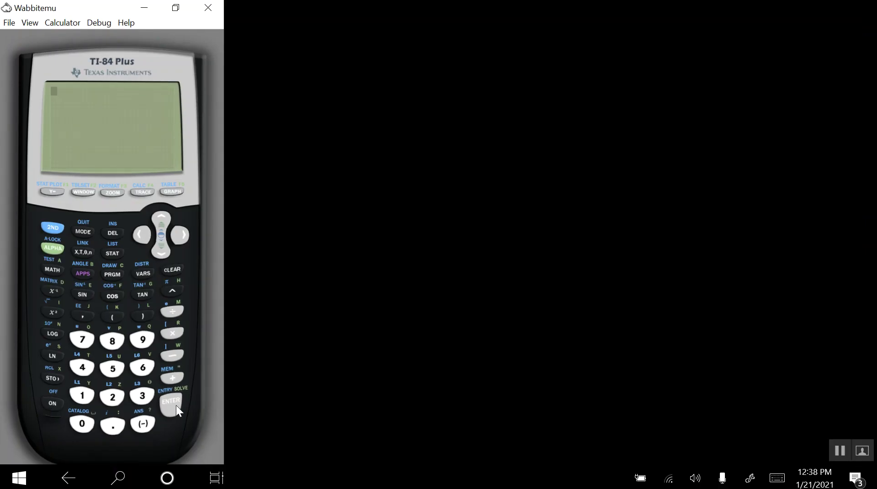
{"action": "left_click", "coordinate": [48, 193]}
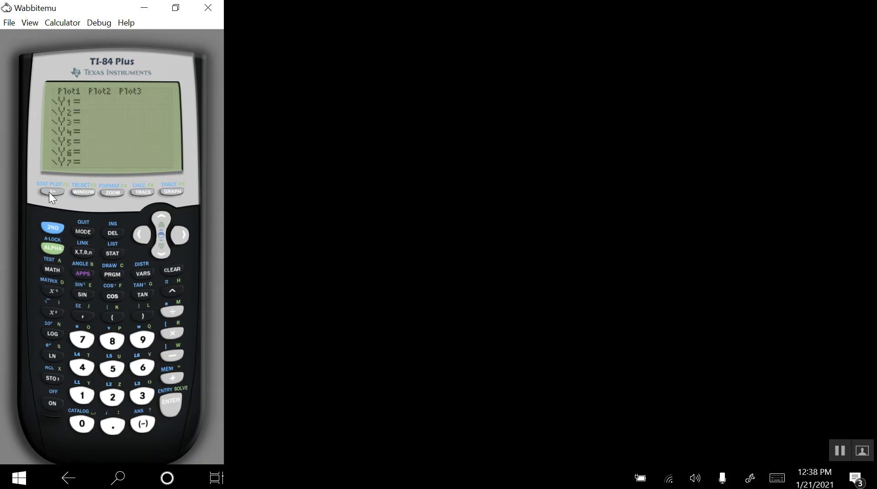
{"action": "left_click", "coordinate": [140, 426]}
{"action": "left_click", "coordinate": [114, 402]}
{"action": "left_click", "coordinate": [81, 254]}
{"action": "left_click", "coordinate": [172, 295]}
{"action": "left_click", "coordinate": [87, 366]}
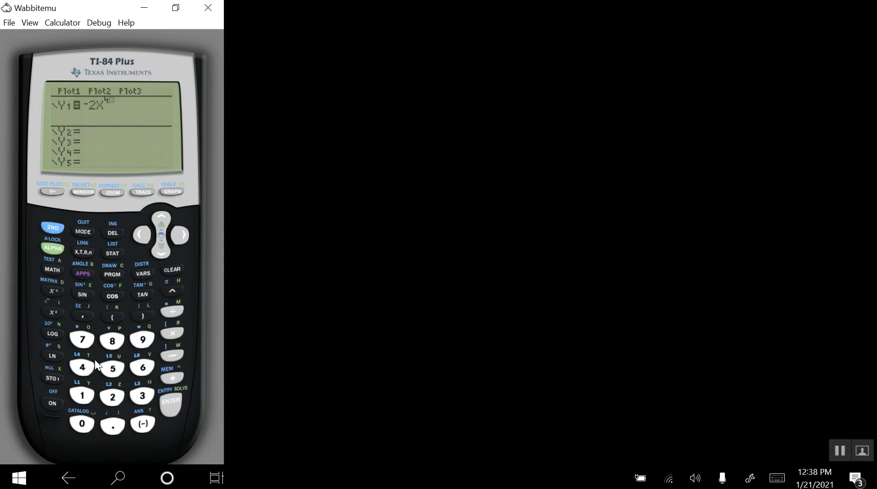
{"action": "left_click", "coordinate": [179, 235]}
{"action": "left_click", "coordinate": [178, 378]}
{"action": "left_click", "coordinate": [83, 337]}
Enter Y2 = 3X+1 on the next line
{"action": "left_click", "coordinate": [163, 249]}
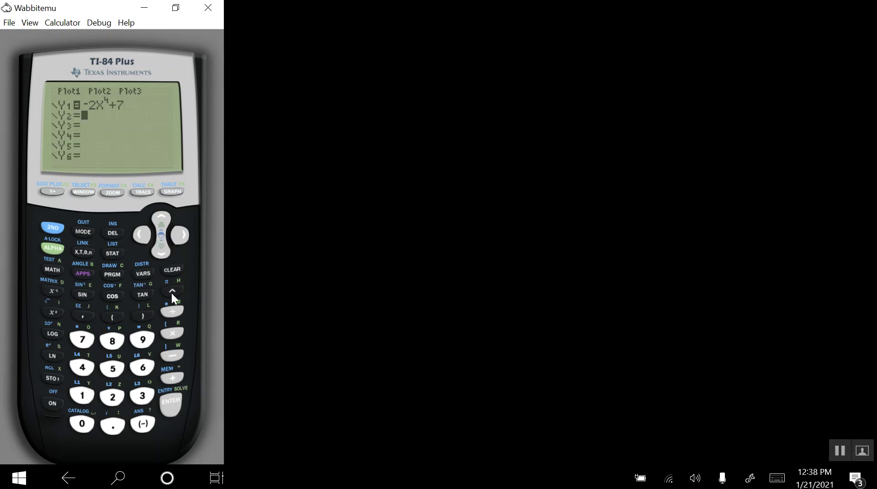
{"action": "left_click", "coordinate": [144, 397]}
{"action": "left_click", "coordinate": [86, 256]}
{"action": "left_click", "coordinate": [171, 377]}
{"action": "left_click", "coordinate": [83, 396]}
Graph Y1 and Y2 using ZOOM 6:ZStandard
{"action": "left_click", "coordinate": [121, 192]}
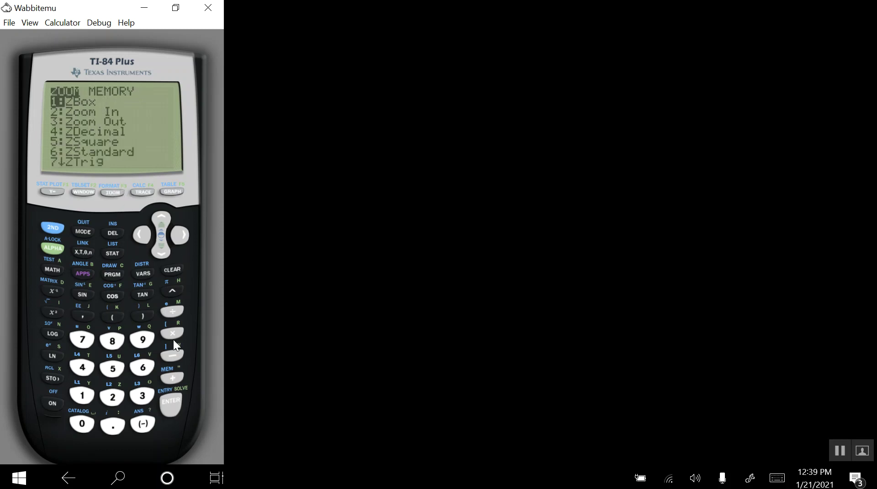
{"action": "left_click", "coordinate": [142, 369]}
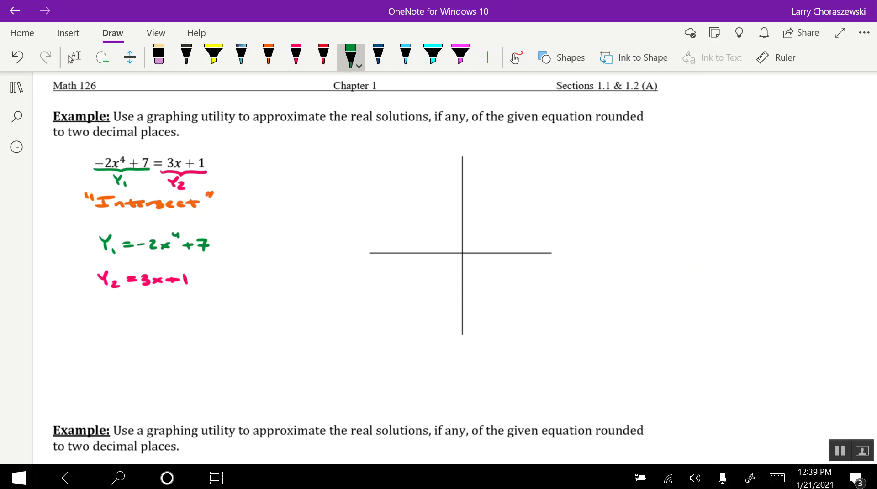
Sketch the green Y₁ curve and the pink Y₂ line crossing it, labeling each
{"action": "mouse_move", "coordinate": [426, 318]}
{"action": "left_mouse_down"}
{"action": "mouse_move", "coordinate": [448, 202]}
{"action": "mouse_move", "coordinate": [470, 184]}
{"action": "mouse_move", "coordinate": [486, 230]}
{"action": "mouse_move", "coordinate": [485, 321]}
{"action": "mouse_move", "coordinate": [497, 339]}
{"action": "left_mouse_up"}
{"action": "left_click", "coordinate": [505, 337]}
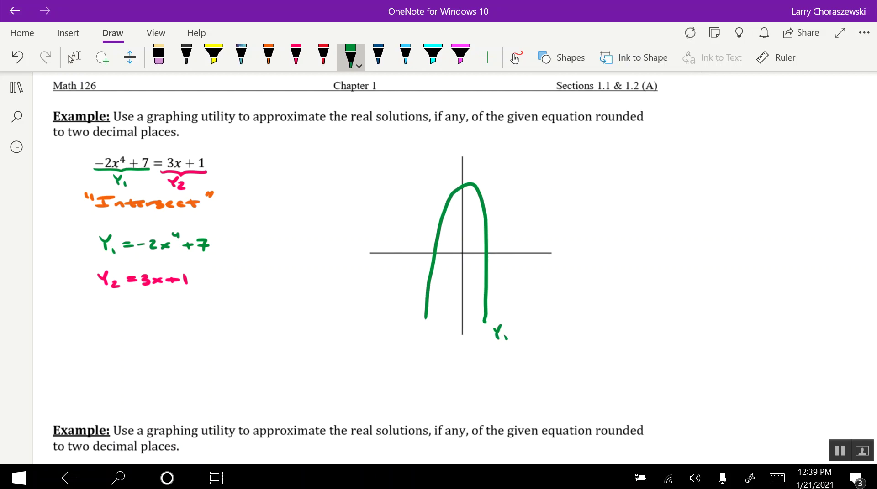
{"action": "left_click", "coordinate": [296, 55]}
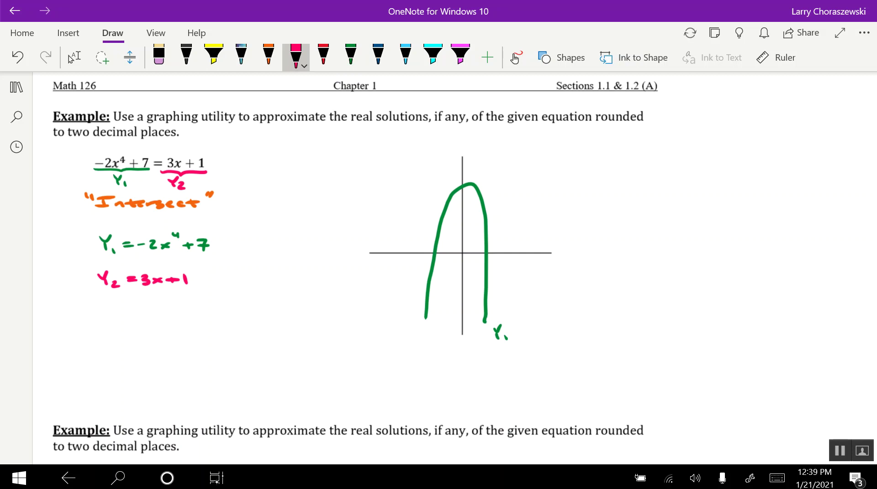
{"action": "left_click_drag", "start_coordinate": [385, 311], "coordinate": [544, 174]}
{"action": "mouse_move", "coordinate": [546, 162]}
{"action": "left_mouse_down"}
{"action": "mouse_move", "coordinate": [542, 179]}
{"action": "mouse_move", "coordinate": [559, 180]}
{"action": "left_mouse_up"}
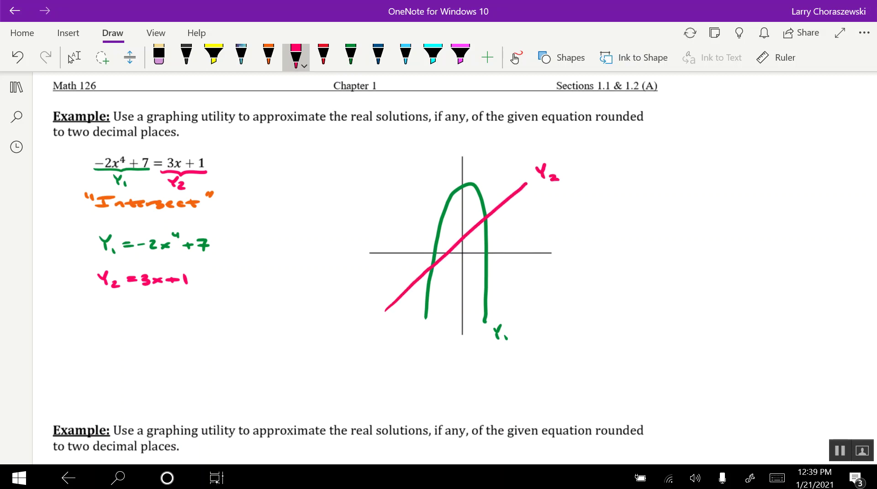
Dot both intersection points in light blue and highlight the left one in yellow
{"action": "left_click", "coordinate": [406, 55]}
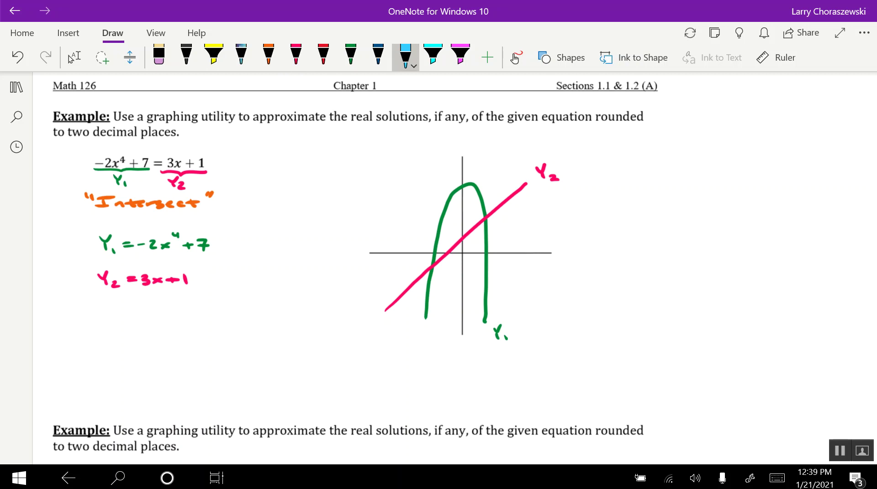
{"action": "left_click_drag", "start_coordinate": [431, 264], "coordinate": [433, 268]}
{"action": "left_click_drag", "start_coordinate": [483, 217], "coordinate": [488, 219]}
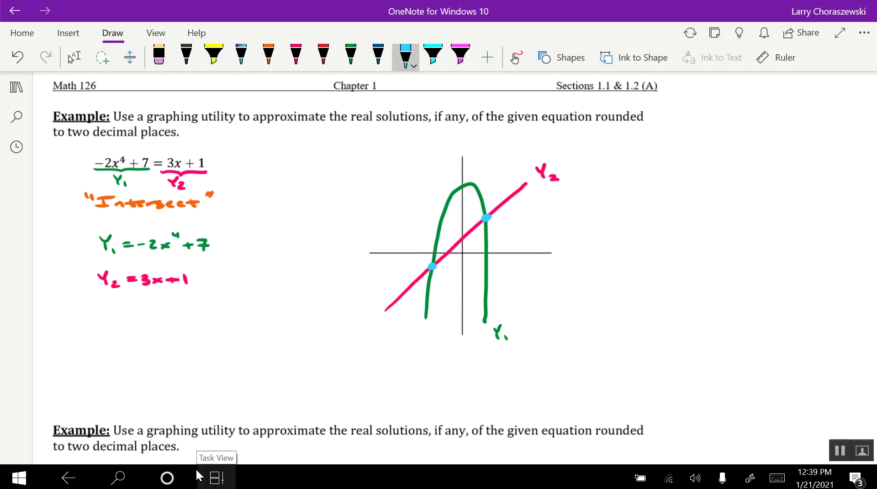
{"action": "left_click", "coordinate": [214, 54]}
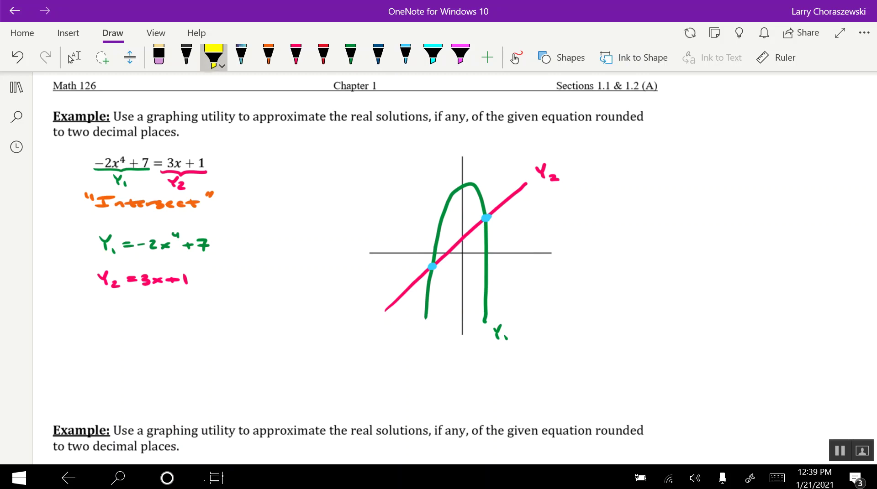
{"action": "left_click_drag", "start_coordinate": [431, 258], "coordinate": [432, 271]}
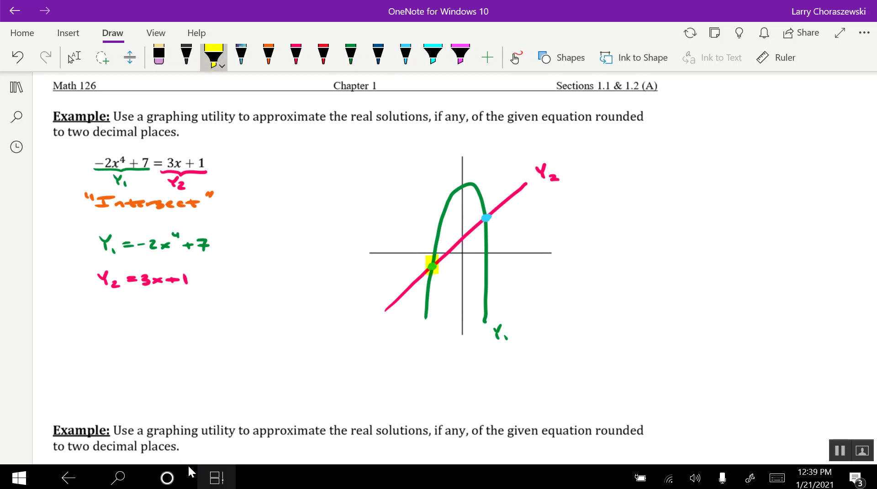
{"action": "left_click", "coordinate": [201, 468]}
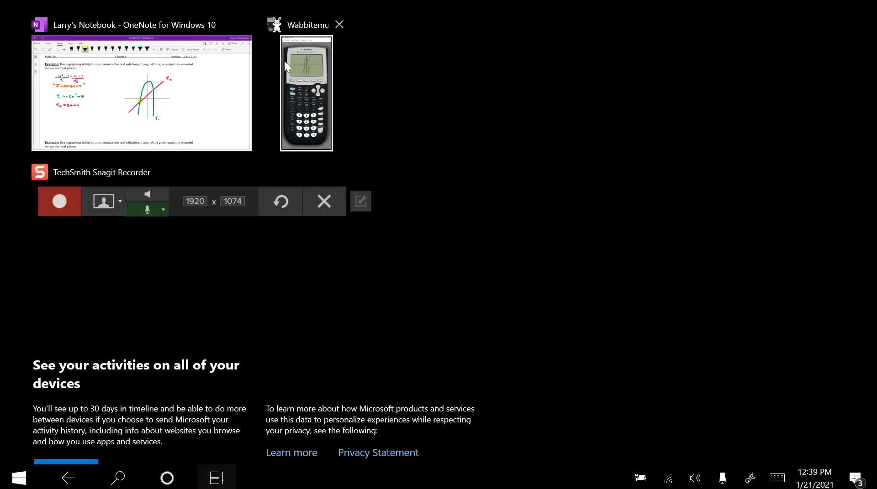
Start the 5:intersect calculation from the calculator's CALC menu
{"action": "left_click", "coordinate": [302, 84]}
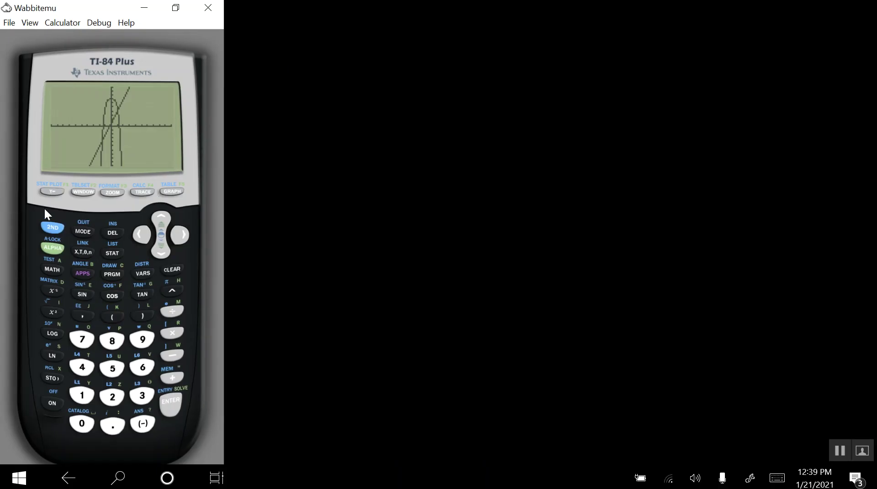
{"action": "left_click", "coordinate": [40, 217]}
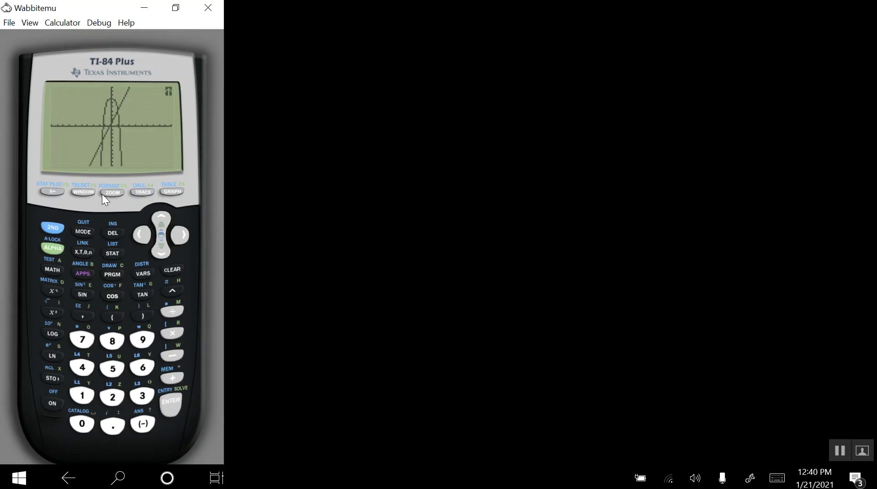
{"action": "left_click", "coordinate": [131, 178]}
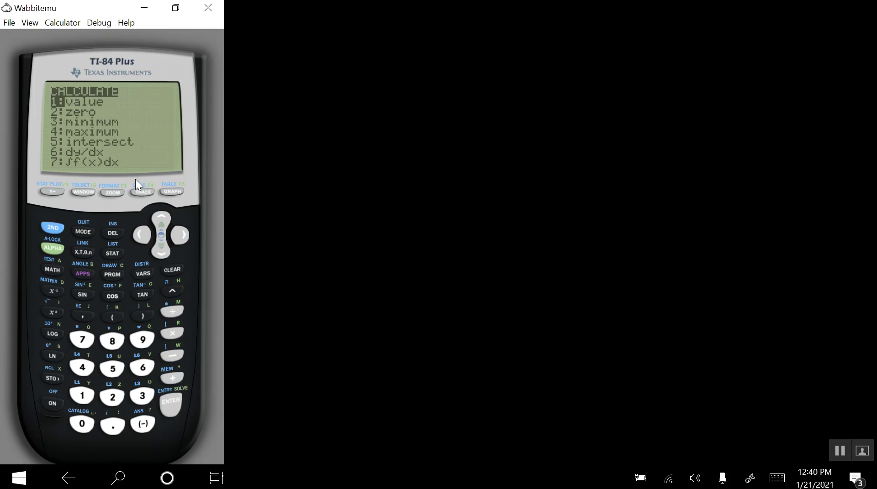
{"action": "left_click", "coordinate": [150, 241]}
{"action": "left_click", "coordinate": [150, 240]}
{"action": "left_click", "coordinate": [149, 241]}
{"action": "left_click", "coordinate": [148, 240]}
{"action": "left_click", "coordinate": [158, 394]}
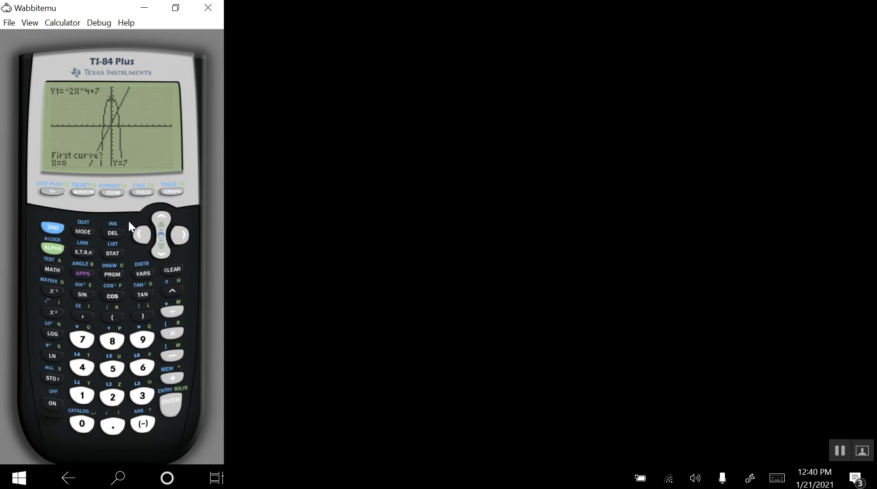
Trace near the left crossing and confirm to get X=-1.515358, Y=-3.546074
{"action": "left_click_drag", "start_coordinate": [129, 221], "coordinate": [130, 221]}
{"action": "key", "text": "Right"}
{"action": "key", "text": "Right"}
{"action": "key", "text": "Right"}
{"action": "key", "text": "Right"}
{"action": "key", "text": "Right"}
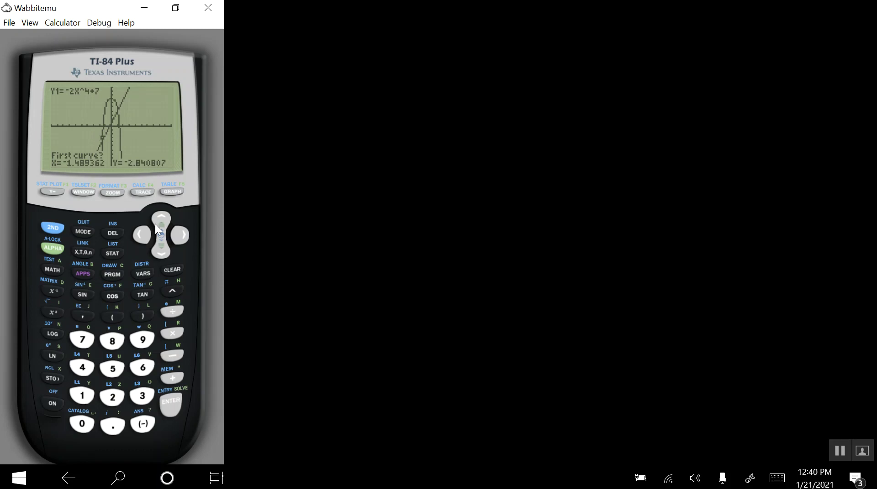
{"action": "left_click", "coordinate": [161, 396]}
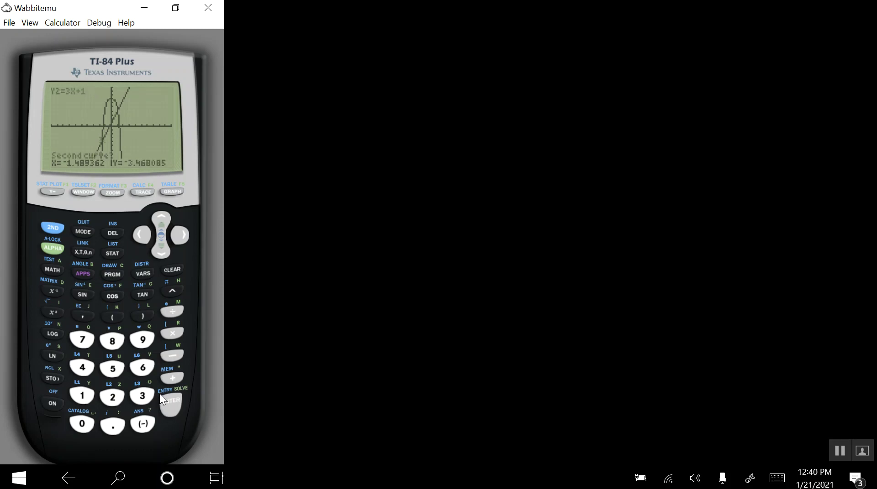
{"action": "left_click", "coordinate": [160, 395]}
{"action": "left_click", "coordinate": [160, 395]}
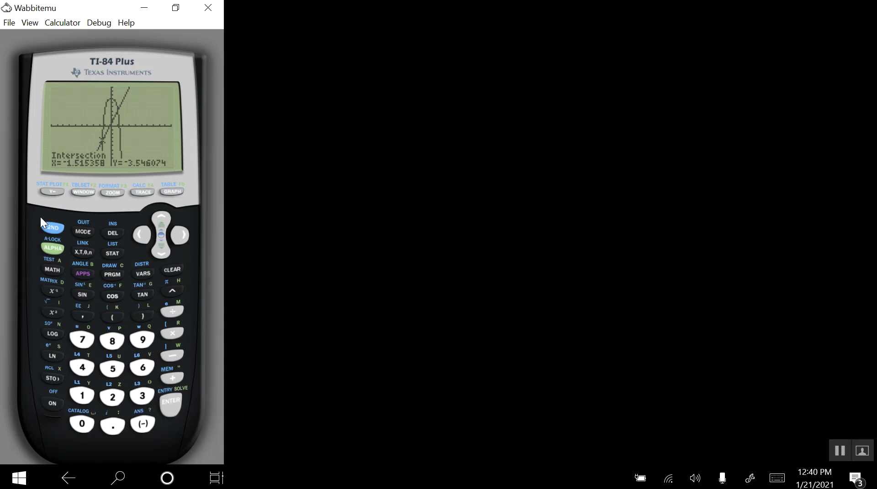
Run 5:intersect near the right crossing to get X=1.0829744, Y=4.2489231
{"action": "left_click", "coordinate": [38, 218]}
{"action": "left_click", "coordinate": [127, 179]}
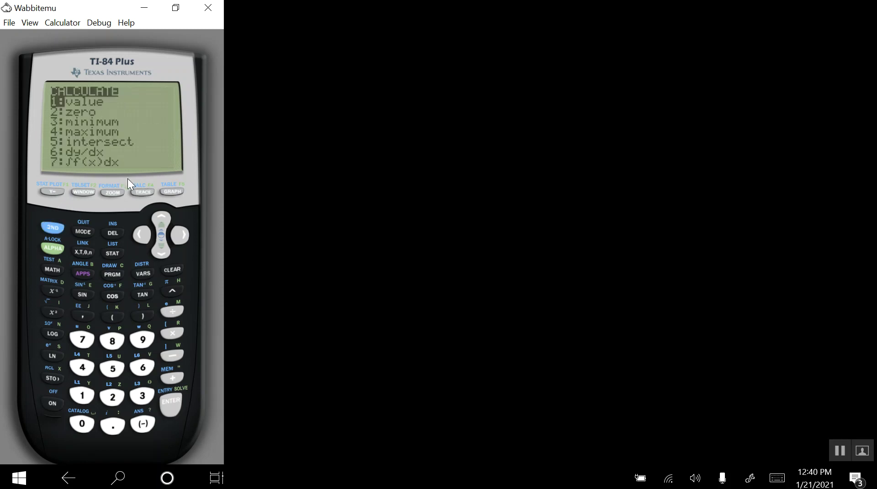
{"action": "key", "text": "Down"}
{"action": "key", "text": "Down"}
{"action": "key", "text": "Down"}
{"action": "key", "text": "Down"}
{"action": "left_click", "coordinate": [155, 393]}
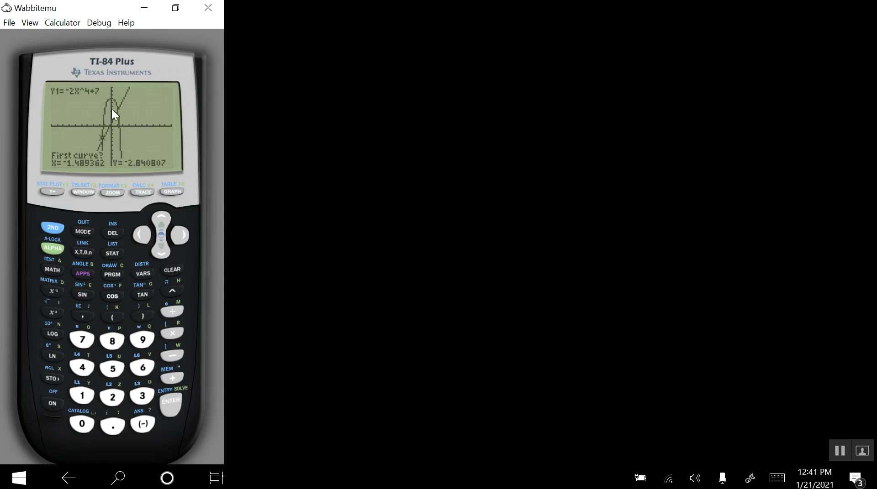
{"action": "left_click_drag", "start_coordinate": [171, 227], "coordinate": [171, 225]}
{"action": "left_click", "coordinate": [162, 389]}
{"action": "left_click", "coordinate": [162, 389]}
{"action": "left_click", "coordinate": [162, 389]}
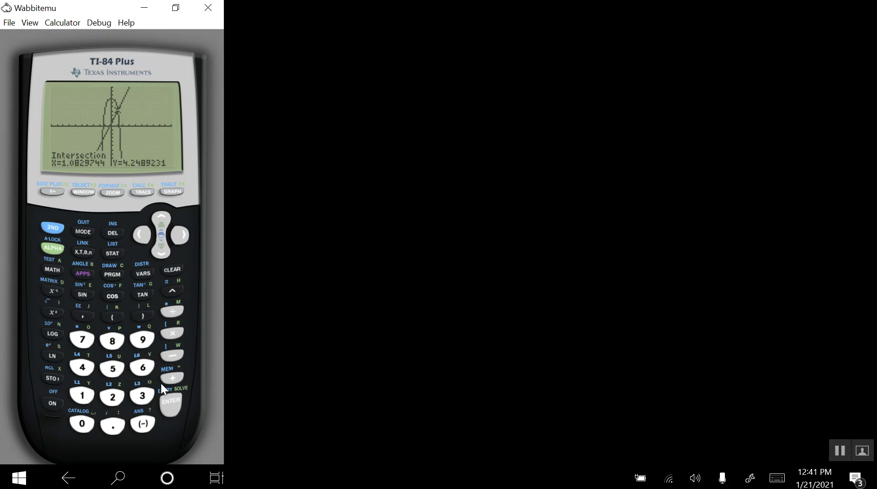
{"action": "left_click", "coordinate": [206, 475]}
In light blue, draw an arrow to the left intersection labeled (-1.52, -3.55)
{"action": "left_click", "coordinate": [291, 109]}
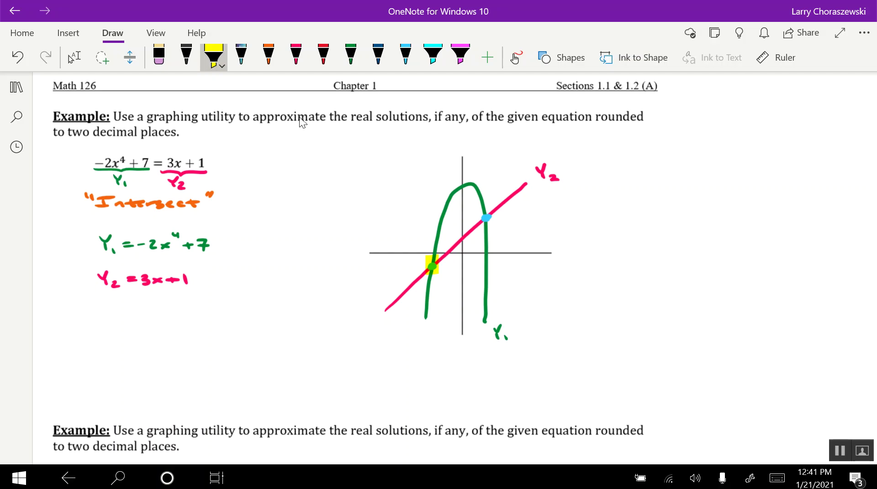
{"action": "left_click", "coordinate": [406, 57]}
{"action": "left_click_drag", "start_coordinate": [408, 236], "coordinate": [433, 263]}
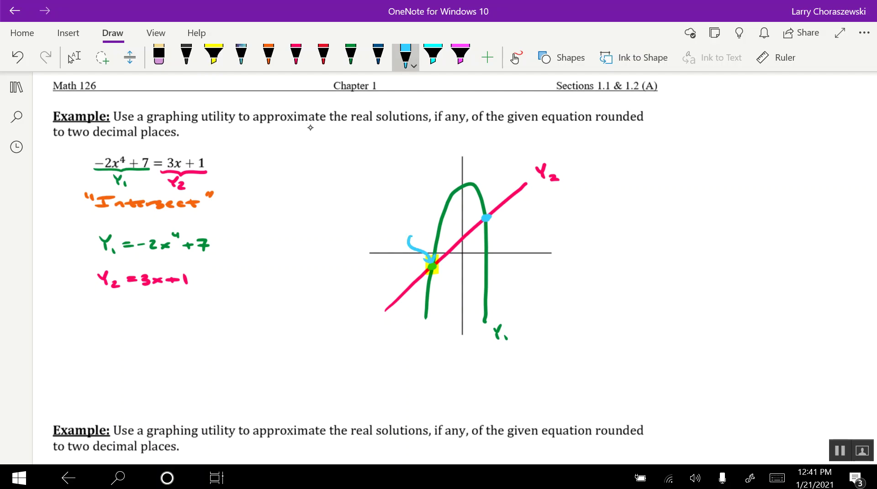
{"action": "mouse_move", "coordinate": [352, 206]}
{"action": "left_mouse_down"}
{"action": "mouse_move", "coordinate": [351, 218]}
{"action": "mouse_move", "coordinate": [366, 210]}
{"action": "left_mouse_up"}
{"action": "left_click_drag", "start_coordinate": [368, 210], "coordinate": [383, 214]}
{"action": "mouse_move", "coordinate": [388, 206]}
{"action": "left_mouse_down"}
{"action": "mouse_move", "coordinate": [401, 216]}
{"action": "mouse_move", "coordinate": [417, 202]}
{"action": "mouse_move", "coordinate": [453, 204]}
{"action": "left_mouse_up"}
{"action": "left_click", "coordinate": [431, 204]}
Draw an arrow to the right intersection labeled (1.08, 4.25)
{"action": "mouse_move", "coordinate": [529, 217]}
{"action": "left_mouse_down"}
{"action": "mouse_move", "coordinate": [500, 216]}
{"action": "mouse_move", "coordinate": [630, 223]}
{"action": "left_mouse_up"}
{"action": "left_click", "coordinate": [564, 220]}
{"action": "left_click", "coordinate": [619, 221]}
{"action": "mouse_move", "coordinate": [639, 214]}
{"action": "left_mouse_down"}
{"action": "mouse_move", "coordinate": [631, 221]}
{"action": "mouse_move", "coordinate": [644, 227]}
{"action": "left_mouse_up"}
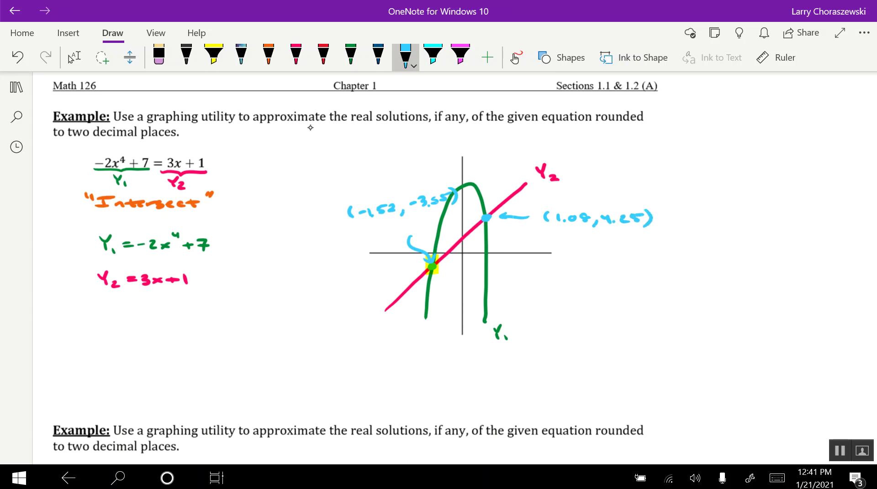
Highlight the x-values -1.52 and 1.08 in yellow
{"action": "left_click", "coordinate": [213, 57]}
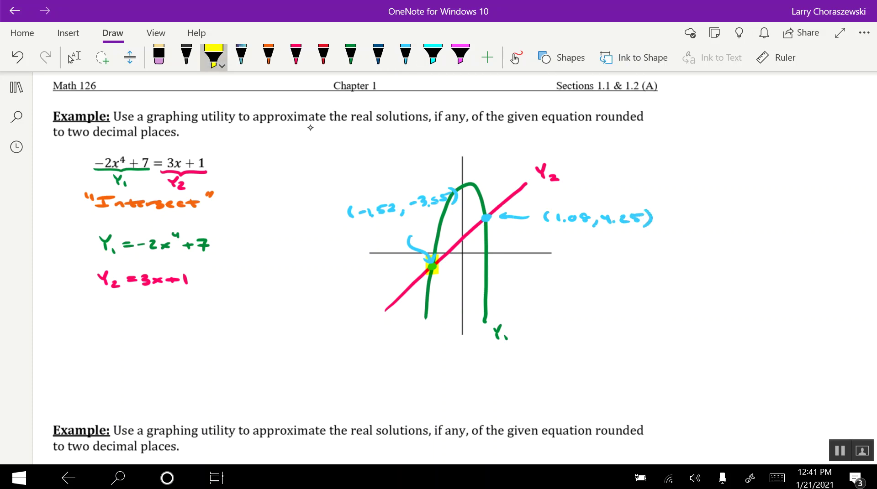
{"action": "mouse_move", "coordinate": [355, 205]}
{"action": "left_mouse_down"}
{"action": "mouse_move", "coordinate": [355, 219]}
{"action": "mouse_move", "coordinate": [398, 209]}
{"action": "left_mouse_up"}
{"action": "left_click_drag", "start_coordinate": [551, 219], "coordinate": [592, 219]}
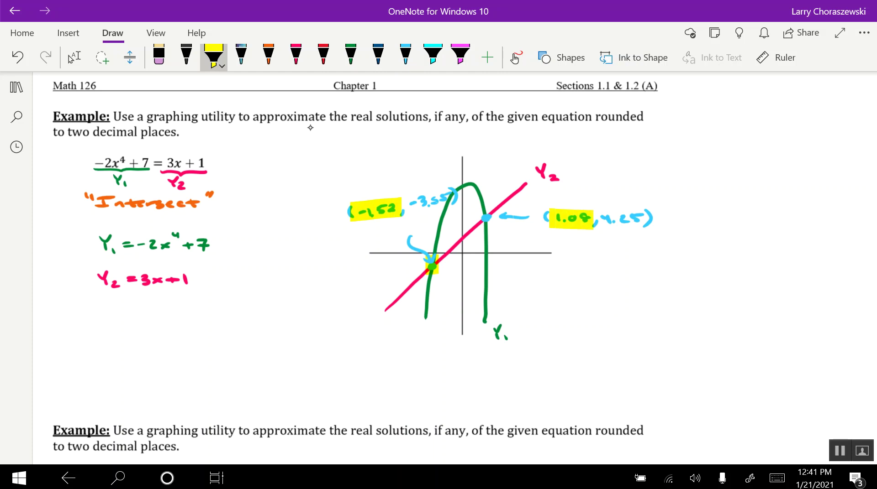
{"action": "left_click", "coordinate": [406, 56]}
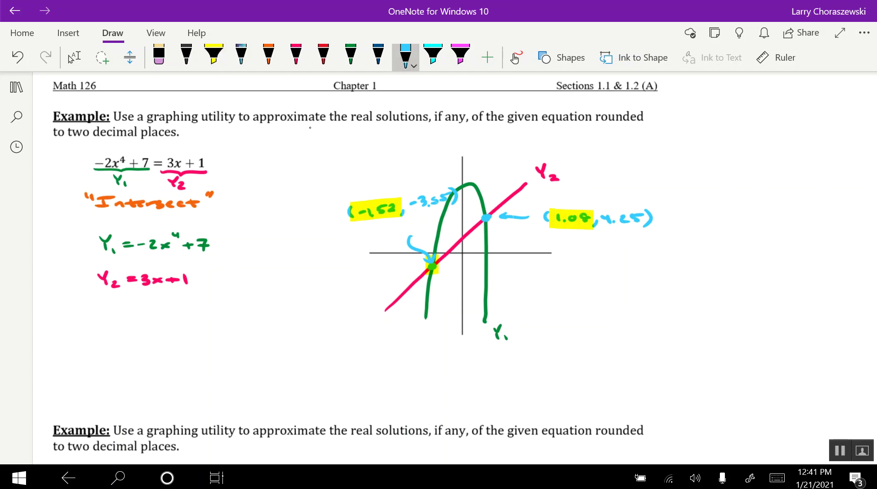
Write x ≈ -1.52, 1.08 below the graph and loop it in light blue
{"action": "mouse_move", "coordinate": [369, 358]}
{"action": "left_mouse_down"}
{"action": "mouse_move", "coordinate": [378, 366]}
{"action": "mouse_move", "coordinate": [369, 367]}
{"action": "left_mouse_up"}
{"action": "left_click_drag", "start_coordinate": [386, 361], "coordinate": [424, 362]}
{"action": "left_click_drag", "start_coordinate": [428, 359], "coordinate": [448, 366]}
{"action": "left_click", "coordinate": [437, 365]}
{"action": "mouse_move", "coordinate": [447, 359]}
{"action": "left_mouse_down"}
{"action": "mouse_move", "coordinate": [475, 371]}
{"action": "mouse_move", "coordinate": [510, 359]}
{"action": "mouse_move", "coordinate": [505, 366]}
{"action": "left_mouse_up"}
{"action": "left_click", "coordinate": [498, 365]}
{"action": "left_click_drag", "start_coordinate": [524, 356], "coordinate": [520, 359]}
{"action": "mouse_move", "coordinate": [378, 345]}
{"action": "left_mouse_down"}
{"action": "mouse_move", "coordinate": [384, 376]}
{"action": "mouse_move", "coordinate": [416, 386]}
{"action": "mouse_move", "coordinate": [528, 378]}
{"action": "mouse_move", "coordinate": [534, 354]}
{"action": "mouse_move", "coordinate": [507, 339]}
{"action": "mouse_move", "coordinate": [374, 347]}
{"action": "left_mouse_up"}
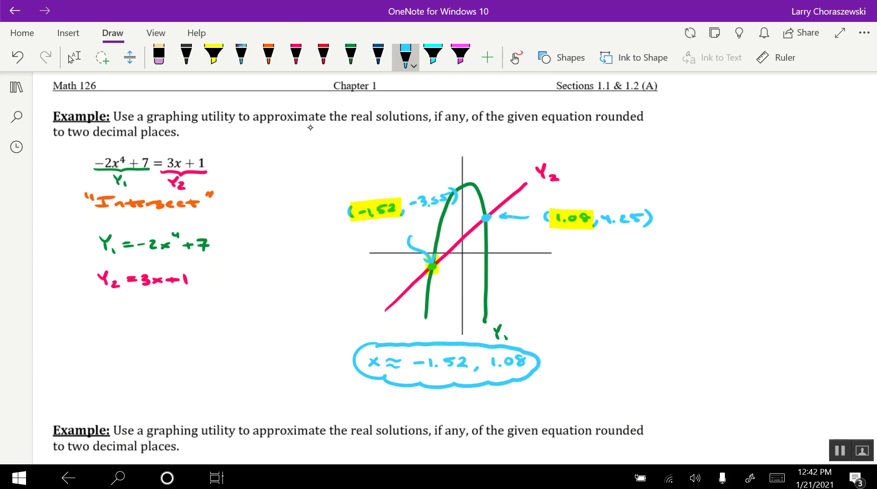